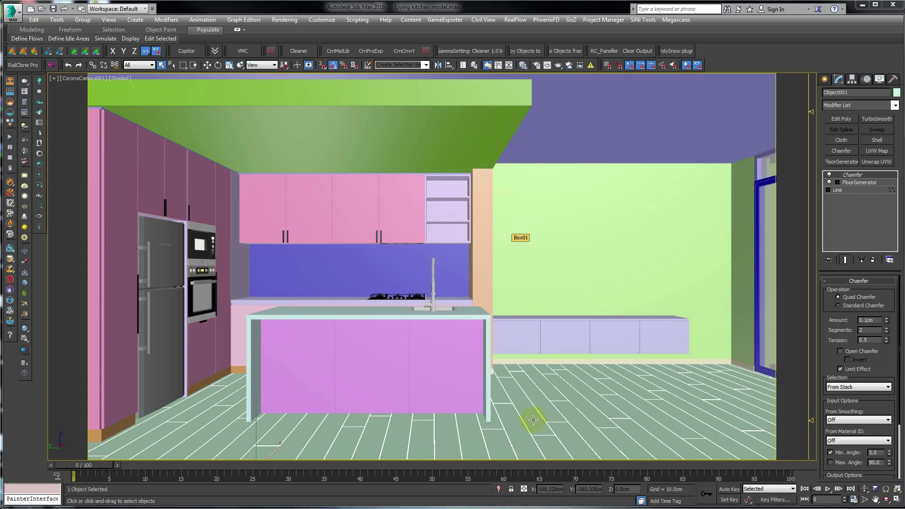
Isolate the selected kitchen plank floor (Alt+Q) so nothing else in the scene shows
key(alt)
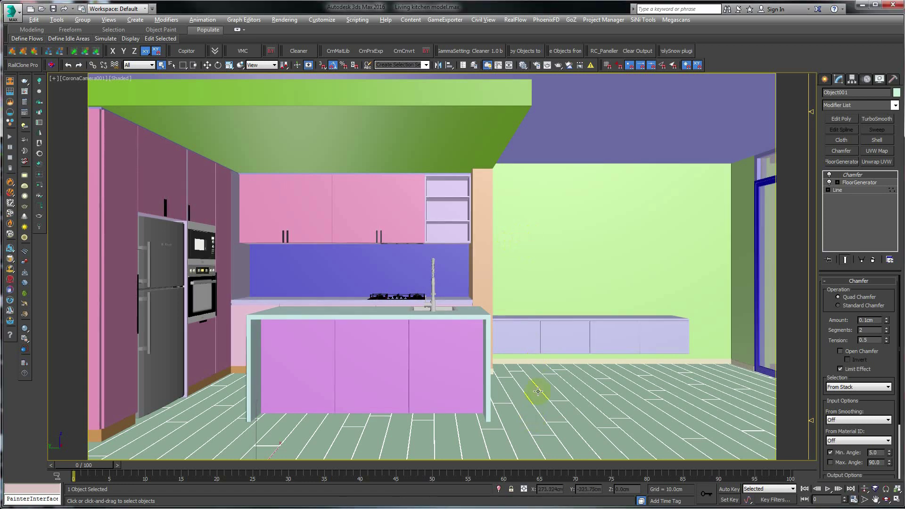
key(alt+q)
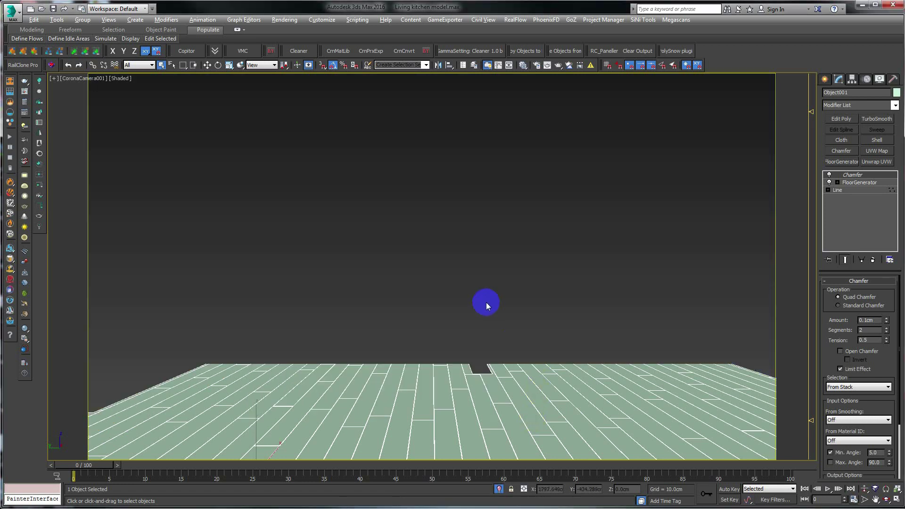
Leave the camera for a Perspective view, zoom extents, and orbit to an angled floor view
key(p)
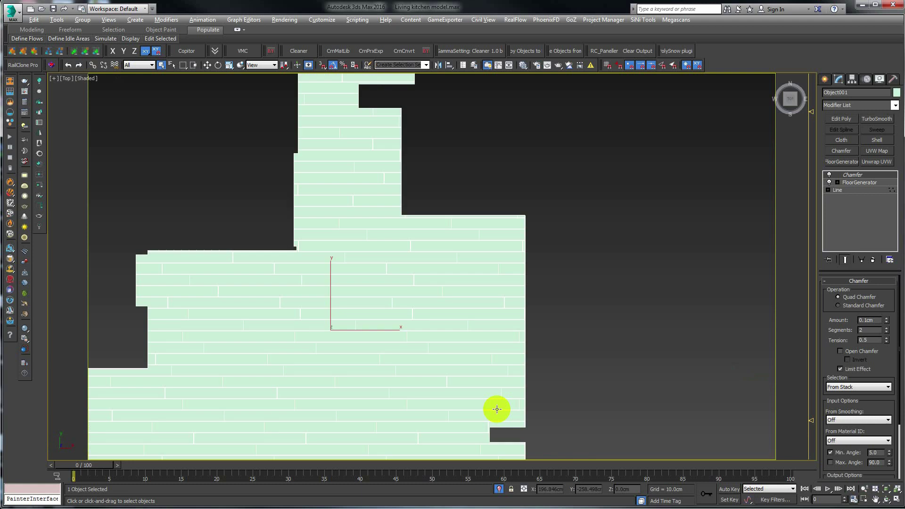
key(z)
mouse_move(387, 394)
alt+middle_down()
mouse_move(410, 412)
mouse_move(375, 357)
alt+middle_up()
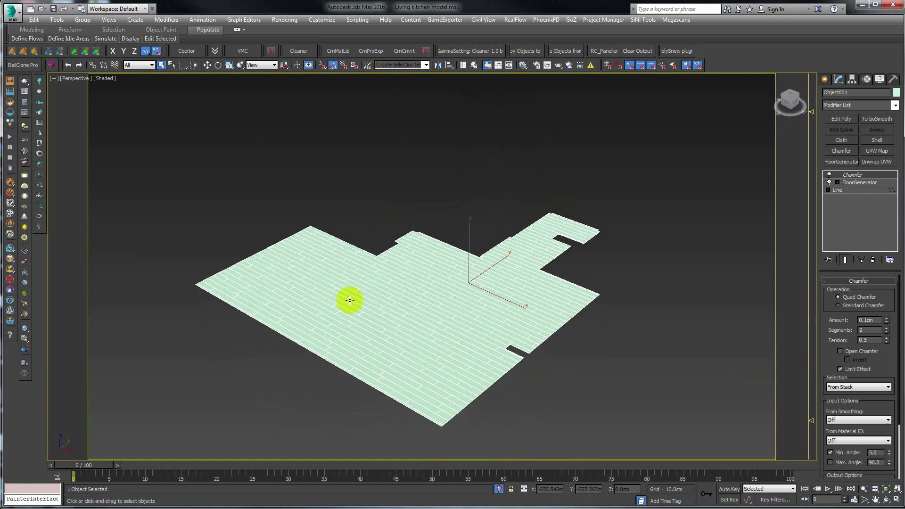
click(543, 303)
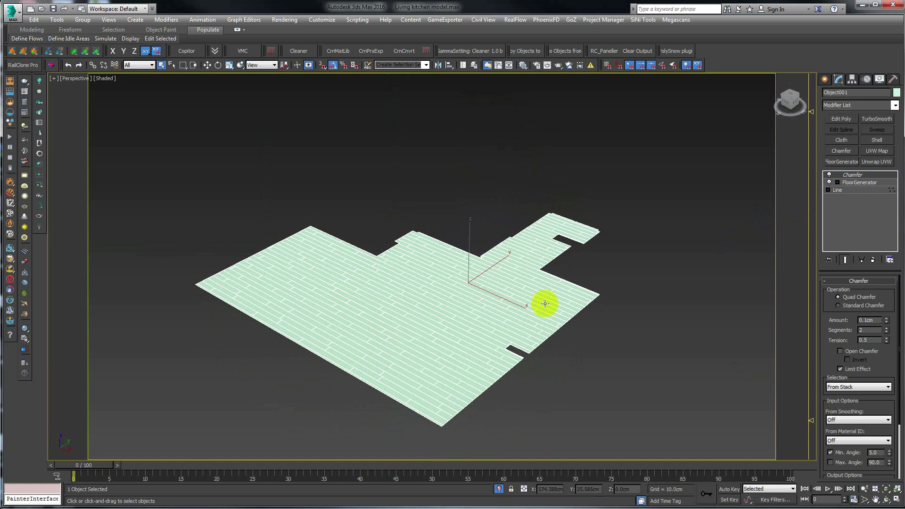
click(412, 327)
click(310, 235)
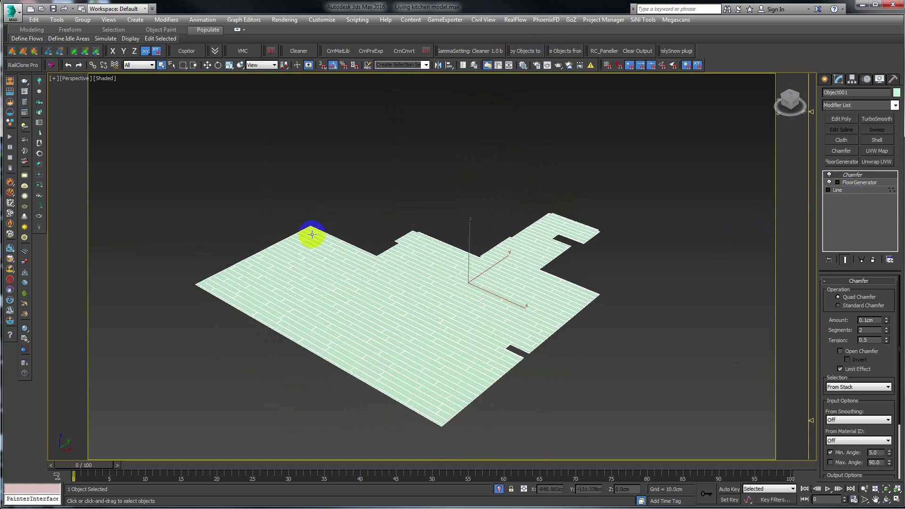
click(388, 259)
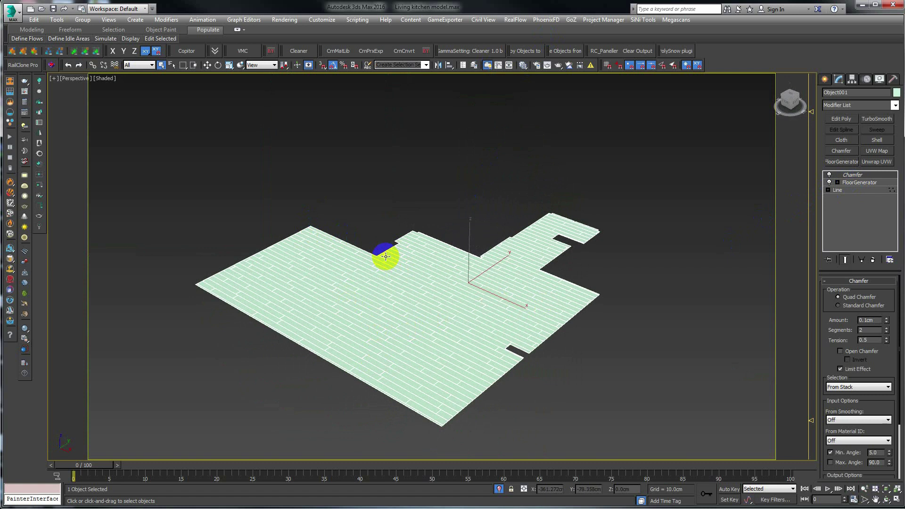
Switch off the FloorGenerator and Chamfer modifiers on the floor object
click(420, 212)
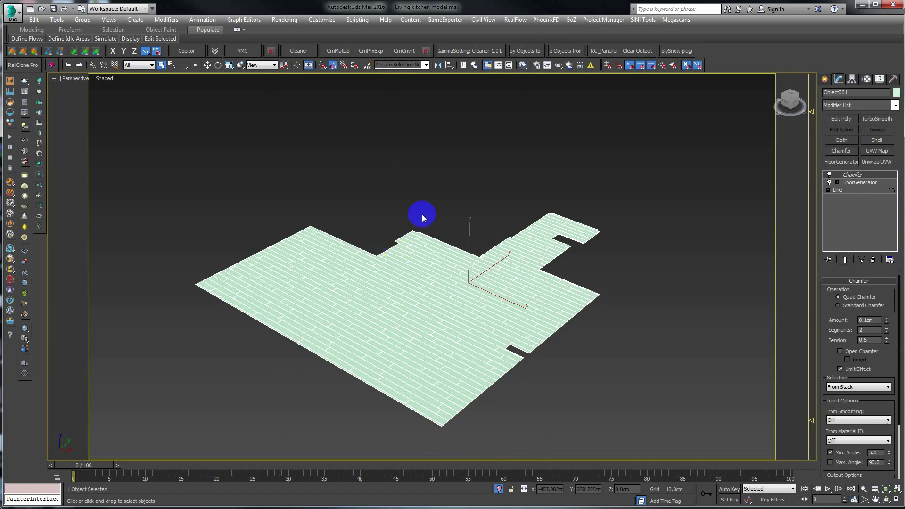
scroll(412, 283, up, 1)
scroll(401, 276, up, 5)
click(401, 276)
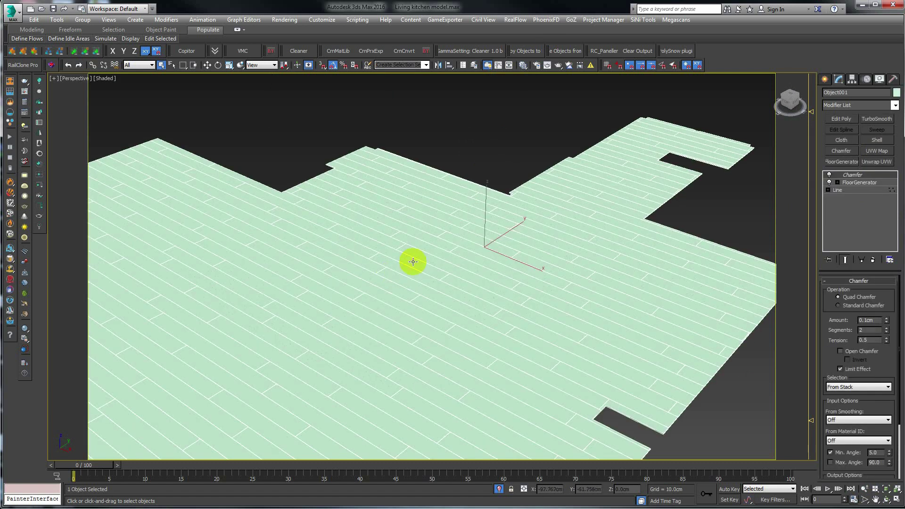
click(829, 182)
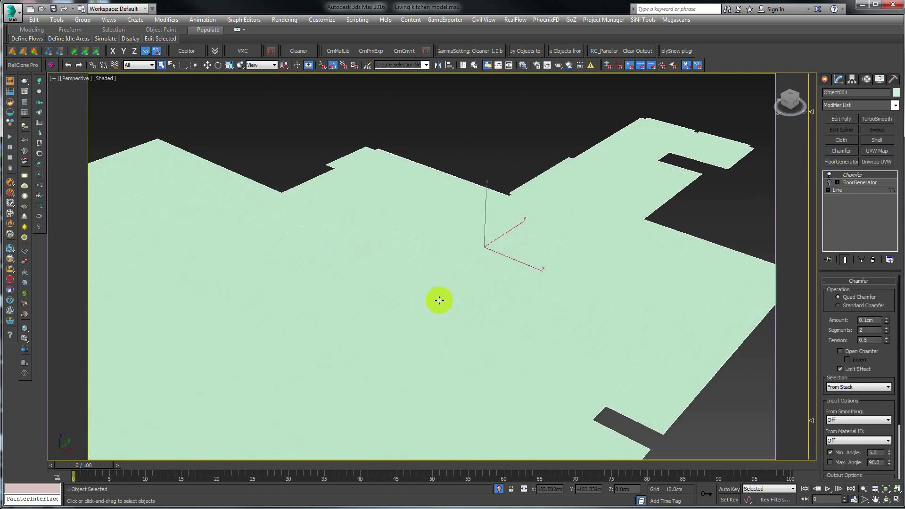
click(829, 174)
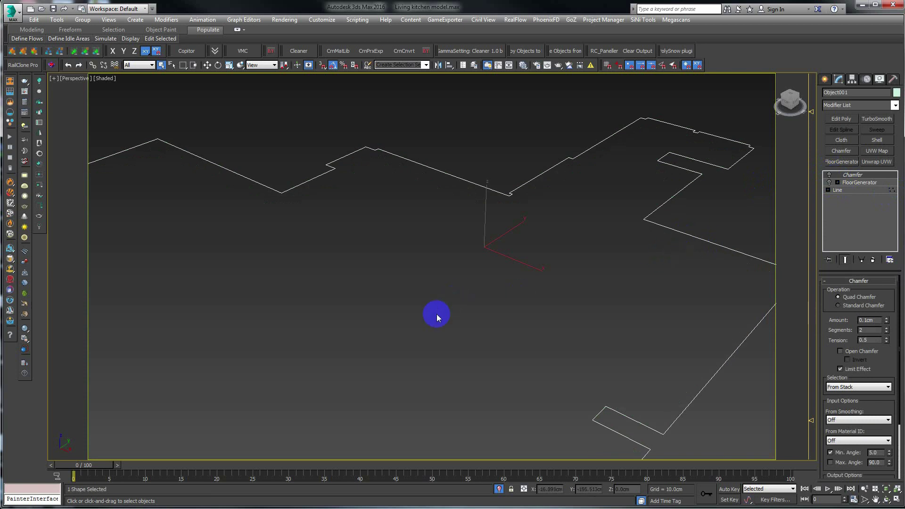
Pan to show the whole outline, reselect the floor spline, and re-enable FloorGenerator
scroll(444, 277, down, 2)
scroll(446, 276, down, 2)
click(401, 304)
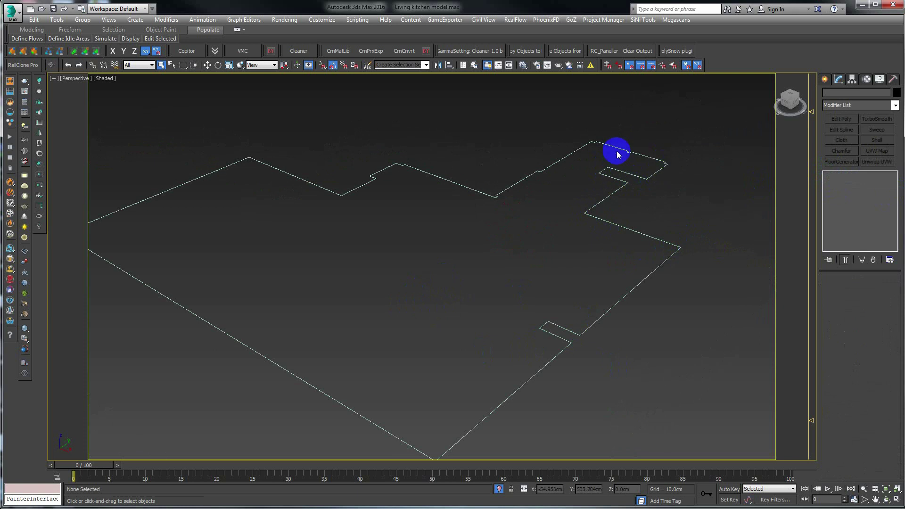
middle_drag(189, 327, 275, 338)
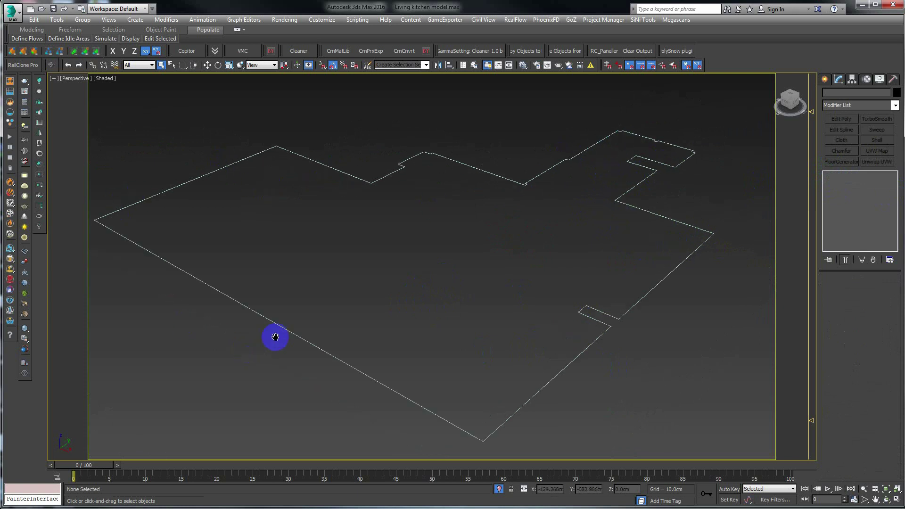
click(418, 391)
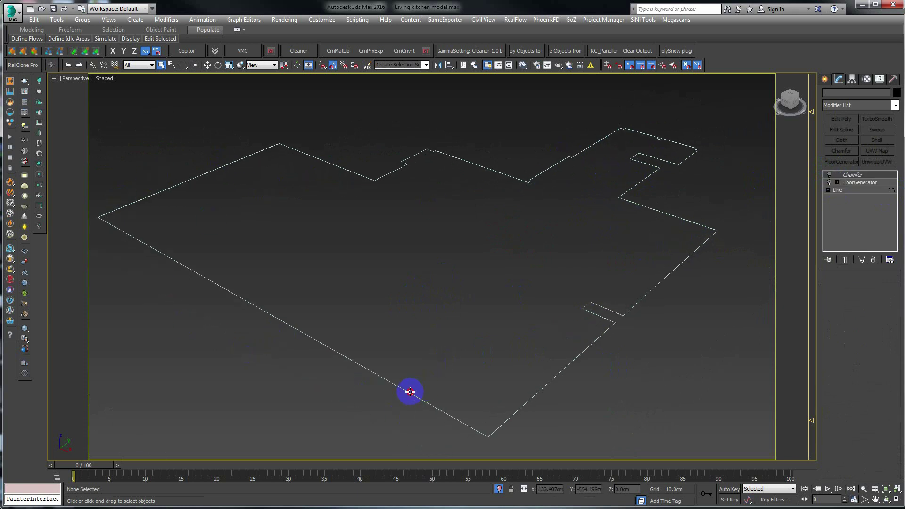
click(857, 185)
click(829, 182)
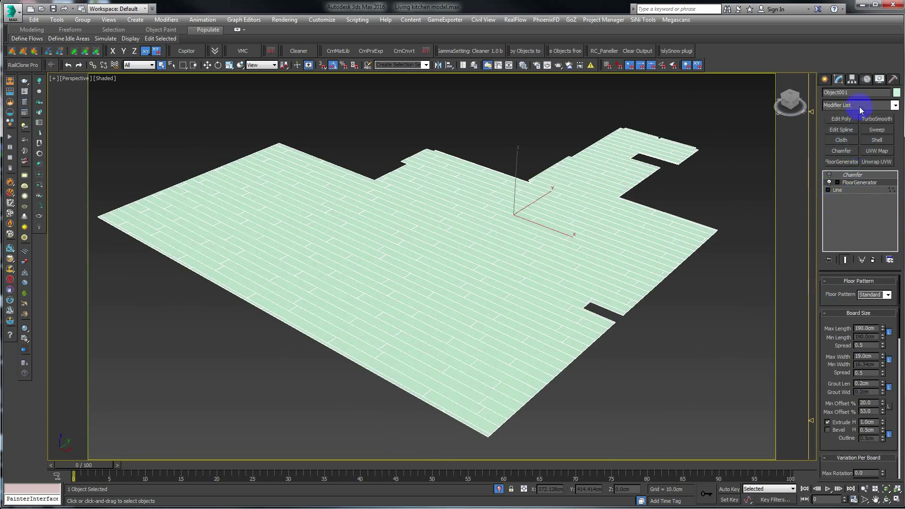
click(894, 105)
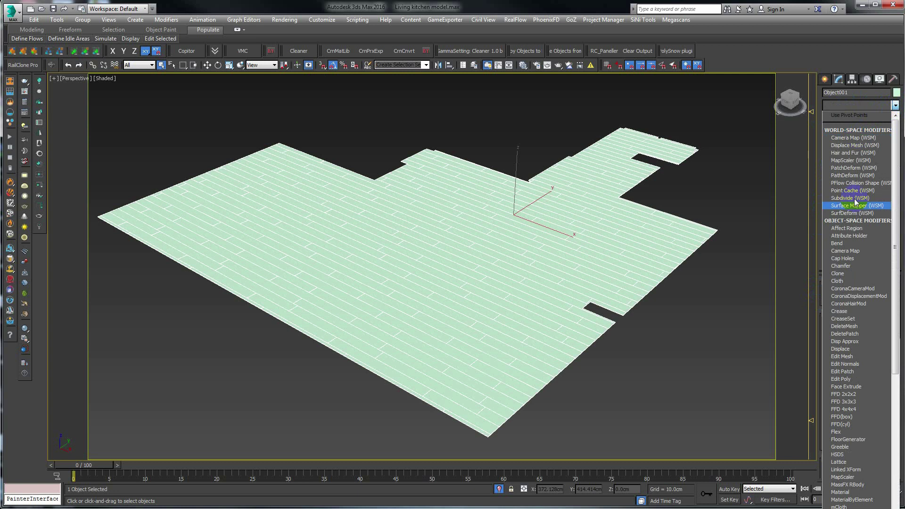
scroll(844, 377, down, 2)
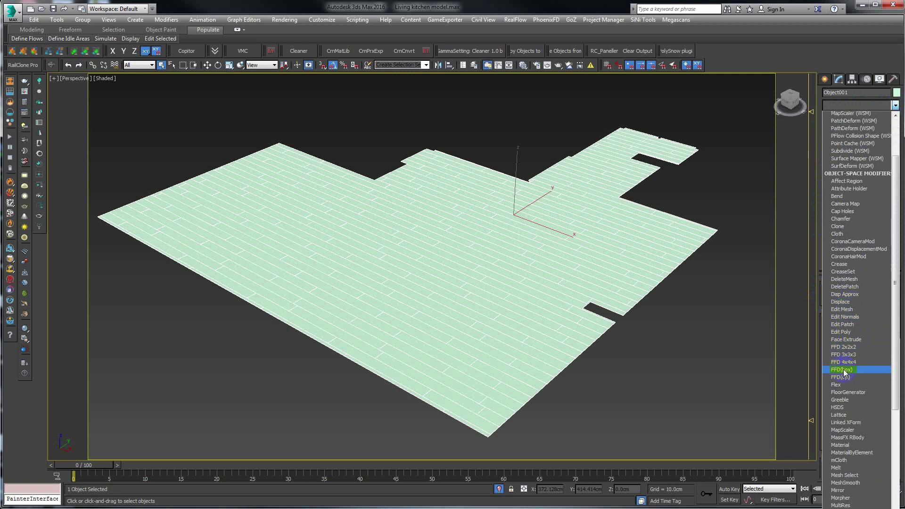
scroll(843, 381, down, 1)
text(ch)
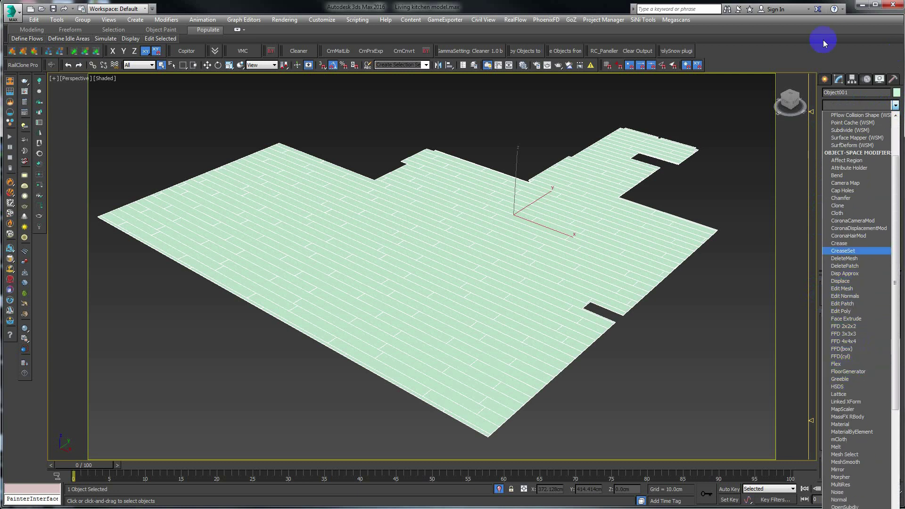
key(Return)
drag(825, 343, 818, 313)
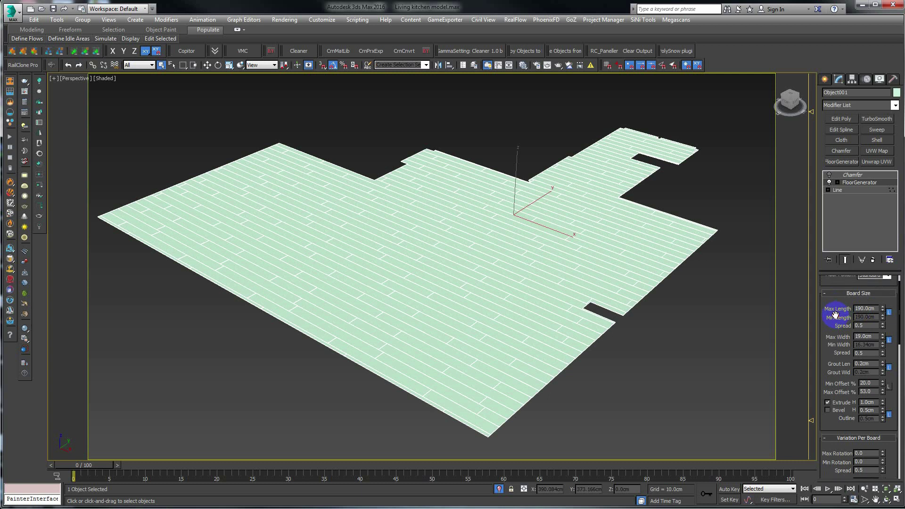
Set FloorGenerator's maximum board length to 190 cm and unlock the minimum length from it
drag(837, 308, 828, 304)
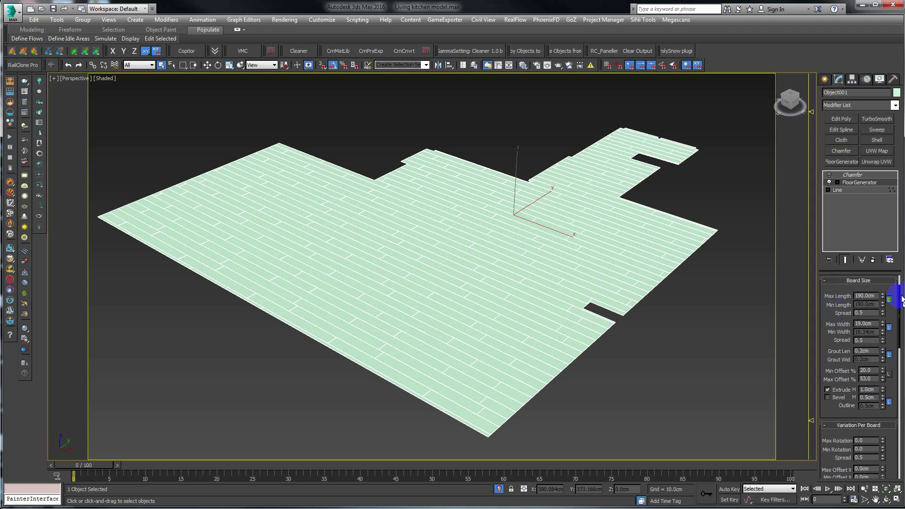
drag(882, 296, 881, 312)
double_click(872, 296)
text(190)
key(Return)
click(889, 300)
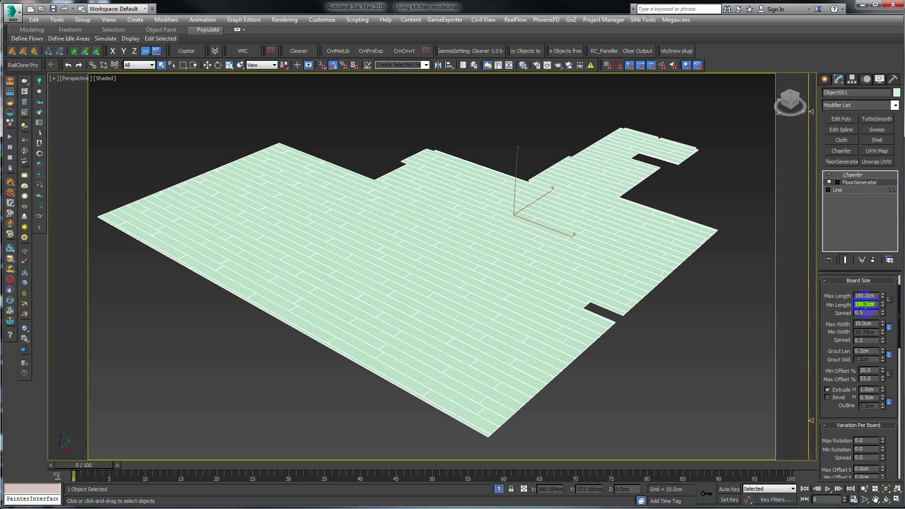
Commit the 50 cm minimum length, then test the length Spread and lower it to 0.0
middle_drag(515, 298, 497, 311)
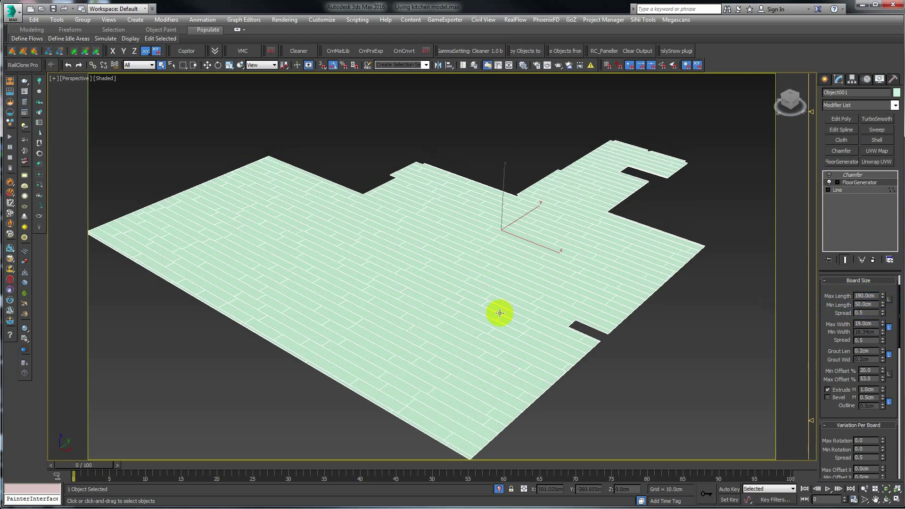
click(791, 314)
scroll(489, 299, up, 1)
scroll(424, 278, up, 4)
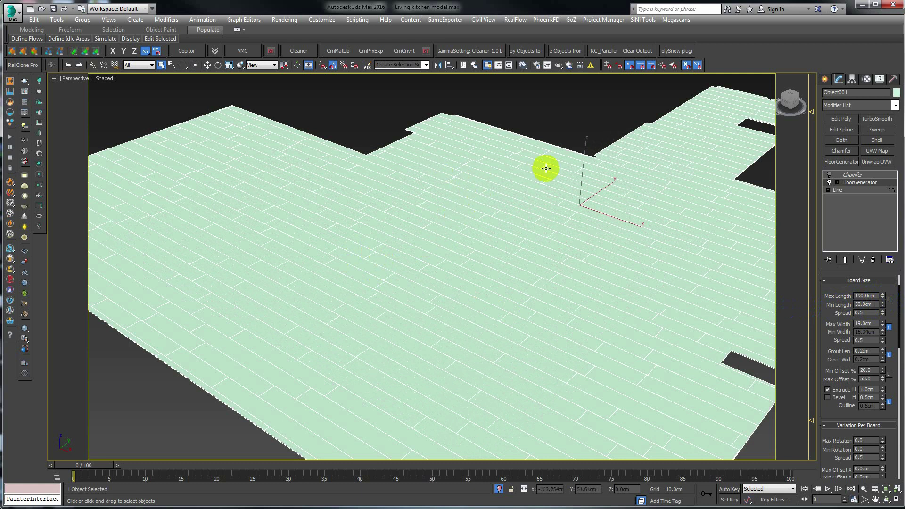
click(878, 315)
double_click(869, 312)
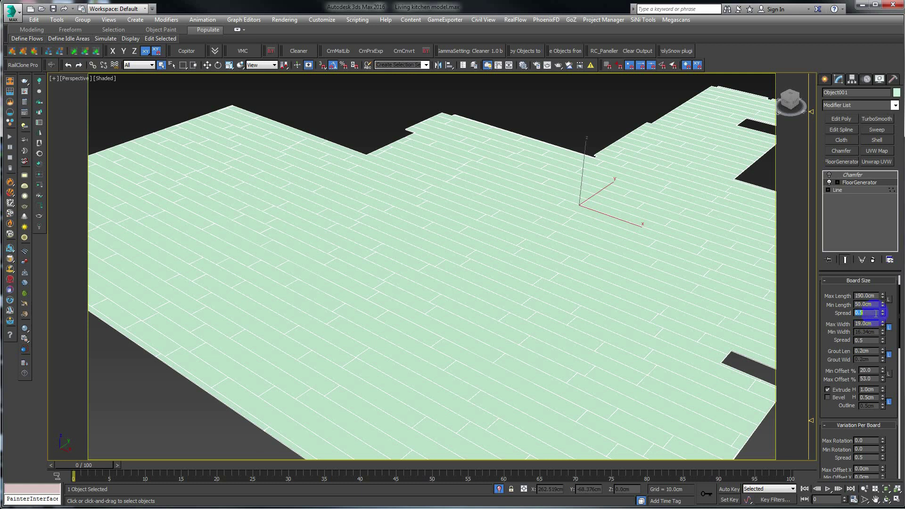
drag(882, 313, 878, 276)
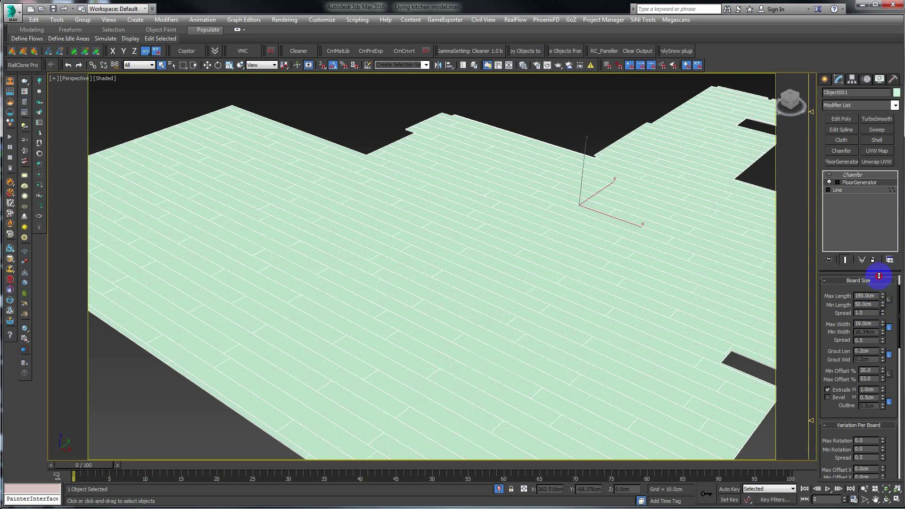
drag(879, 276, 871, 350)
Try board length Spread values of 0.34 and then 0.1
double_click(867, 313)
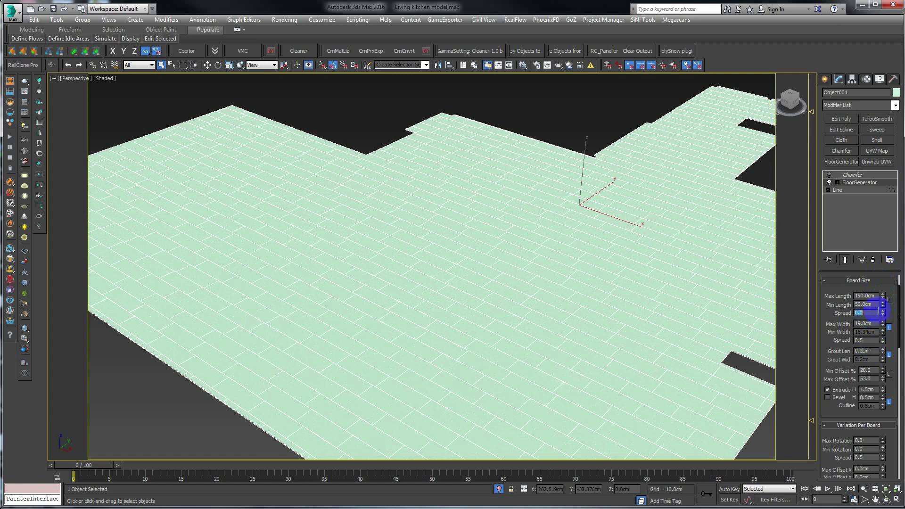
text(0.34)
key(Return)
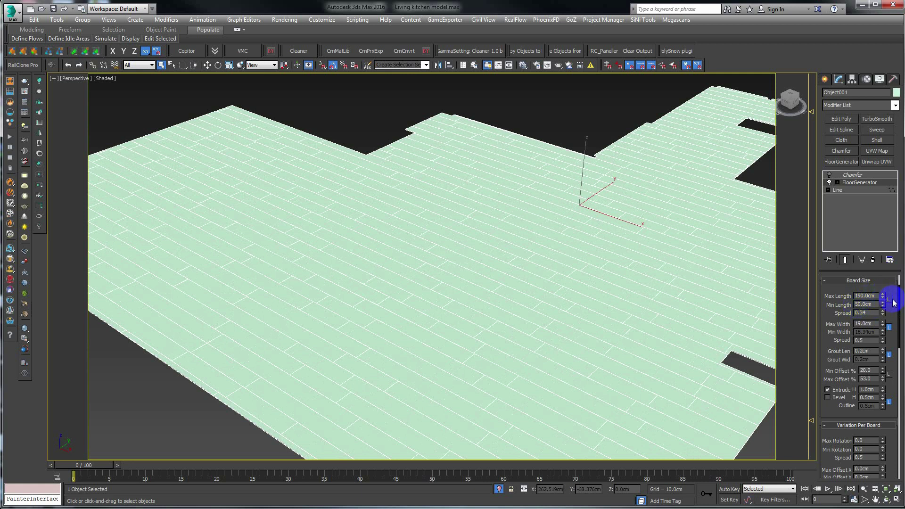
double_click(868, 313)
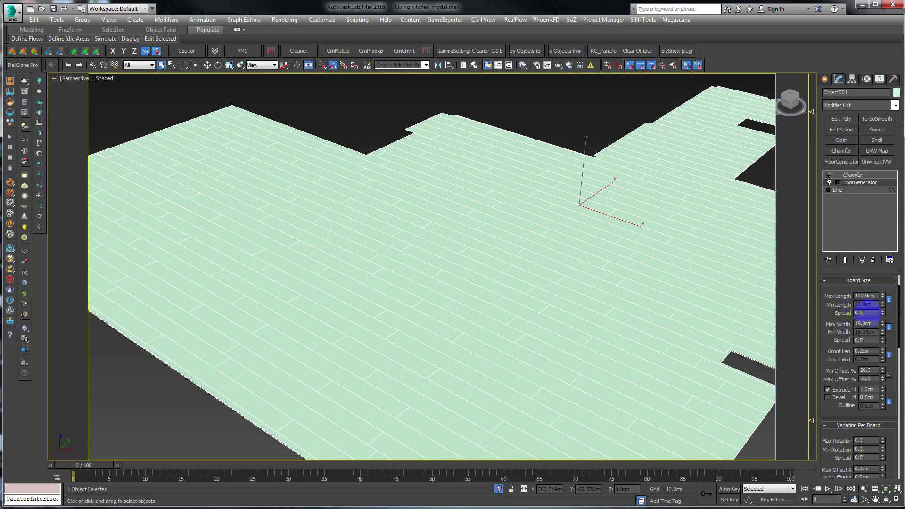
click(861, 314)
key(BackSpace)
text(1)
key(Return)
Spin the length Spread back down to 0.0 and select the Max Width value
click(883, 315)
click(827, 318)
scroll(827, 317, down, 2)
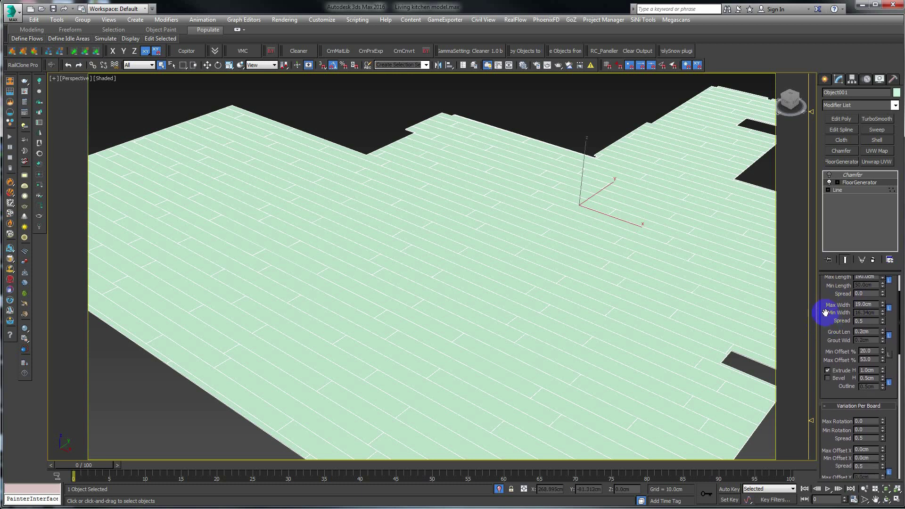
double_click(858, 305)
drag(858, 309, 872, 303)
Spin the maximum board width to 19.0 cm, then scroll the rollout down to the Chamfer settings
scroll(836, 305, up, 1)
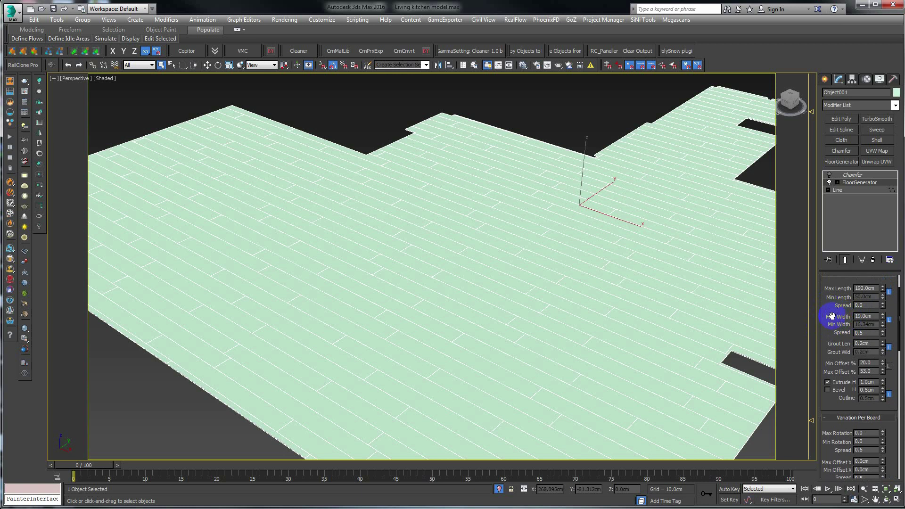
click(873, 317)
drag(872, 316, 867, 317)
drag(864, 313, 883, 318)
drag(833, 361, 834, 333)
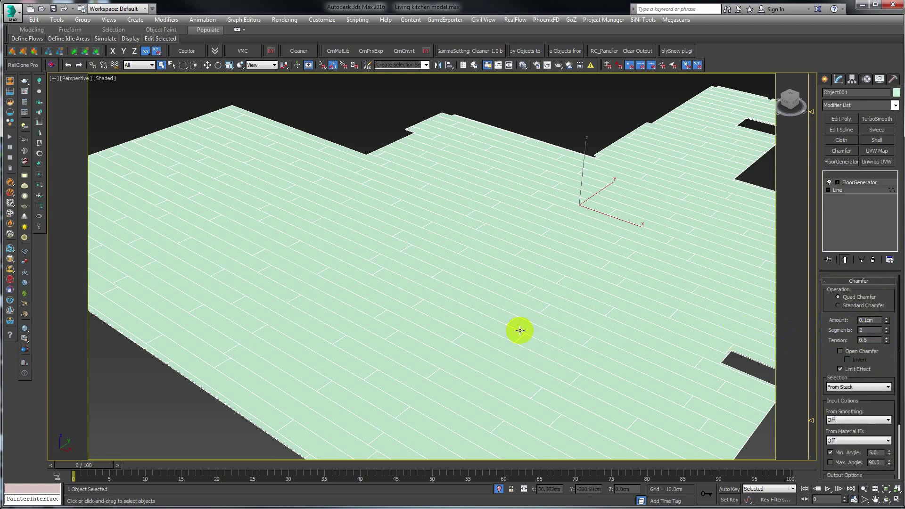
Pan and zoom in closer on the floor boards
middle_drag(632, 303, 549, 291)
scroll(547, 293, up, 3)
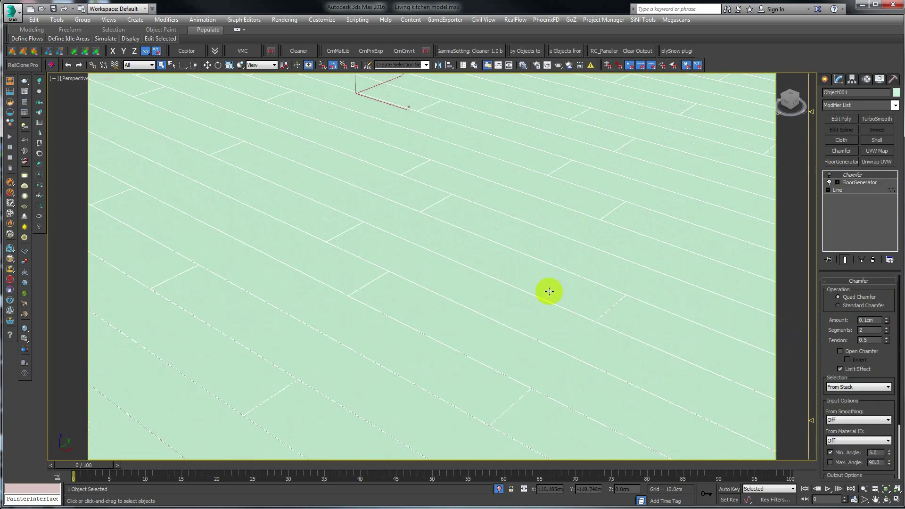
click(843, 182)
middle_drag(608, 258, 456, 315)
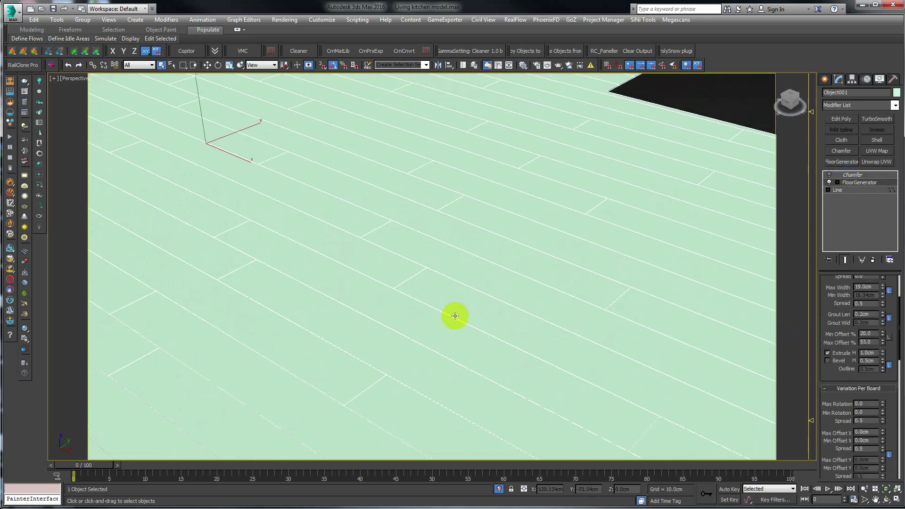
scroll(448, 313, up, 3)
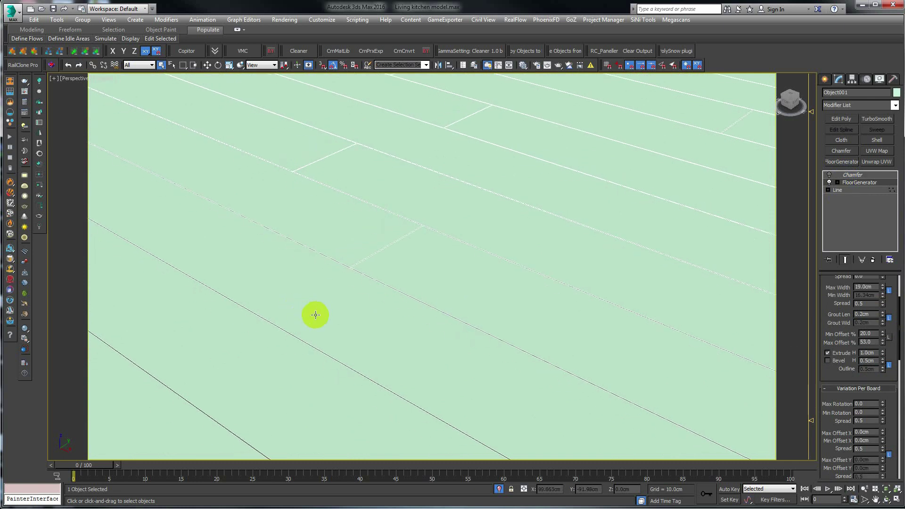
Switch to Top view, zoom onto a single grout seam, and select the Grout Len field
key(t)
scroll(366, 287, down, 2)
scroll(426, 290, up, 4)
scroll(426, 289, up, 3)
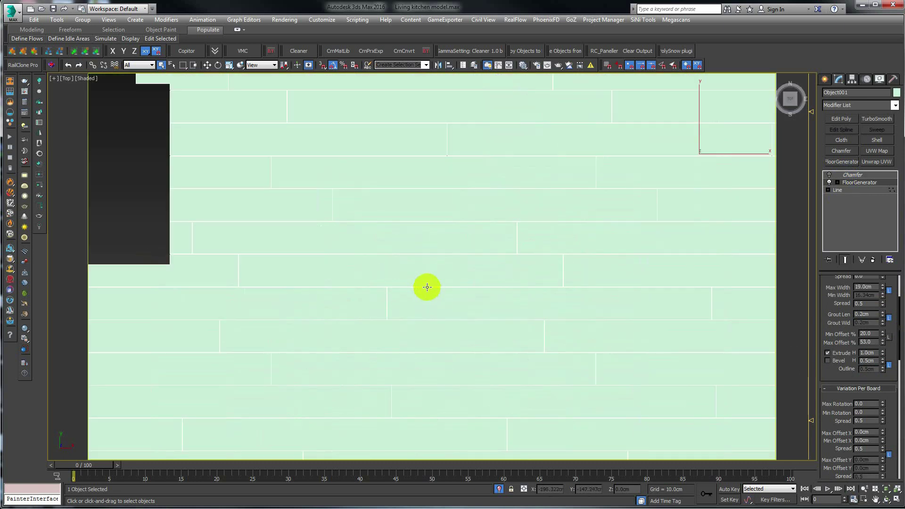
scroll(426, 290, up, 3)
middle_drag(344, 293, 365, 272)
scroll(365, 272, up, 1)
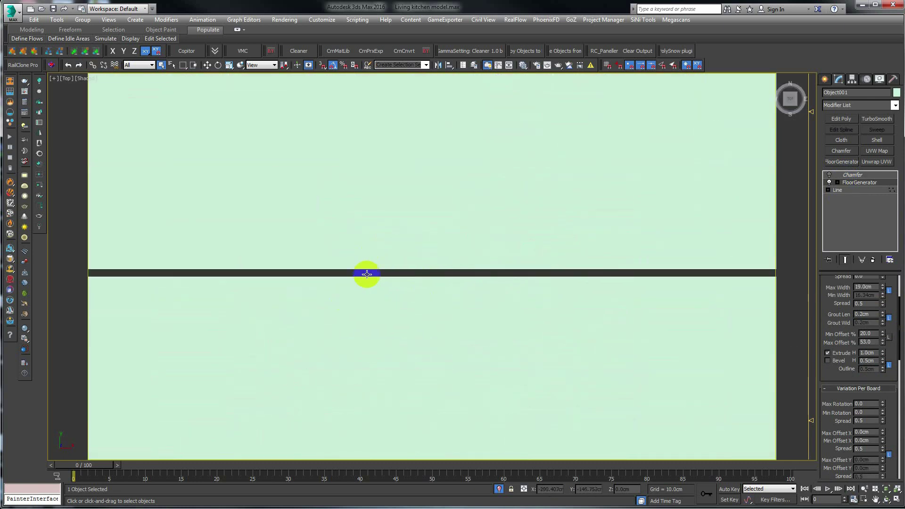
click(854, 315)
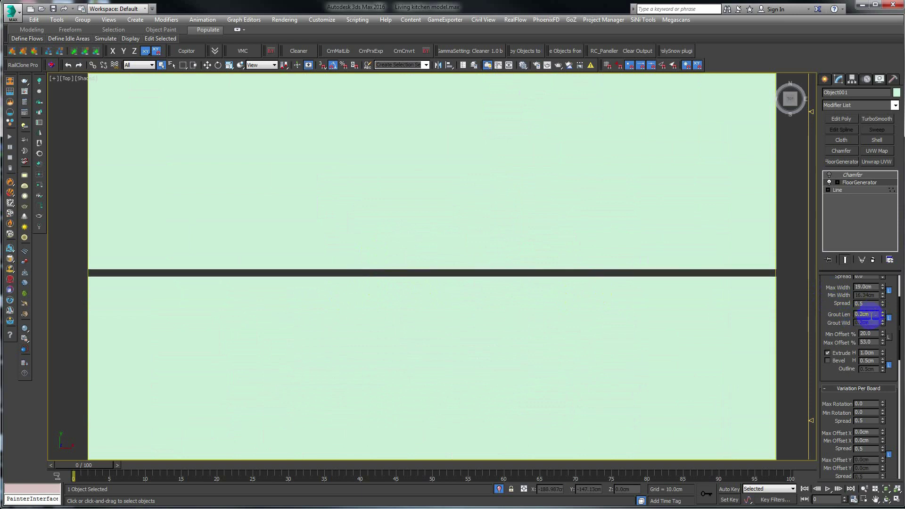
Test grout length at 0.46 and 1.49 cm, reset it to 0.2 cm, then return to Perspective
drag(882, 317, 882, 300)
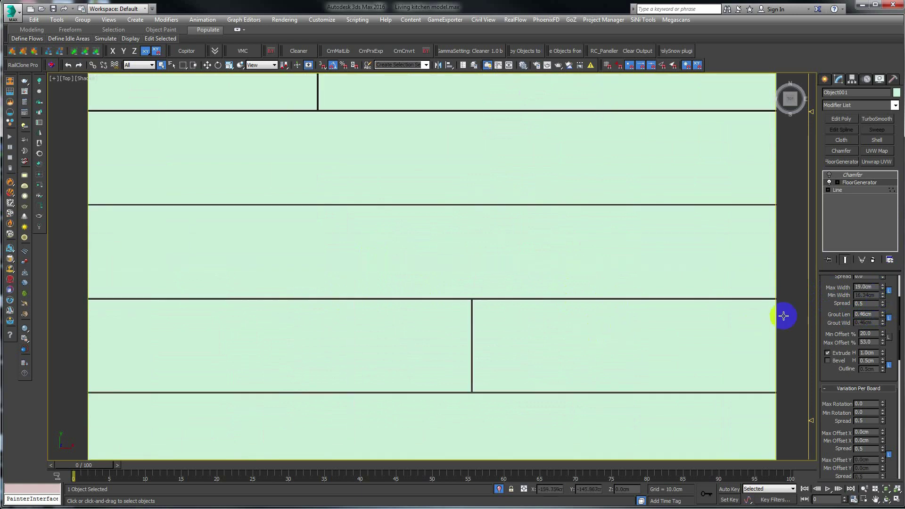
click(869, 314)
mouse_move(883, 317)
mouse_down()
mouse_move(882, 269)
mouse_move(873, 259)
mouse_up()
click(870, 324)
click(865, 287)
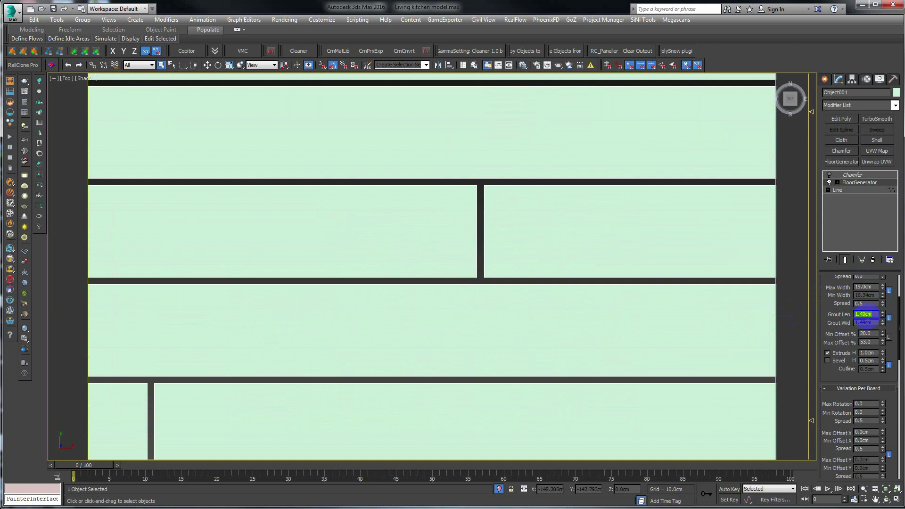
text(0.2)
key(Return)
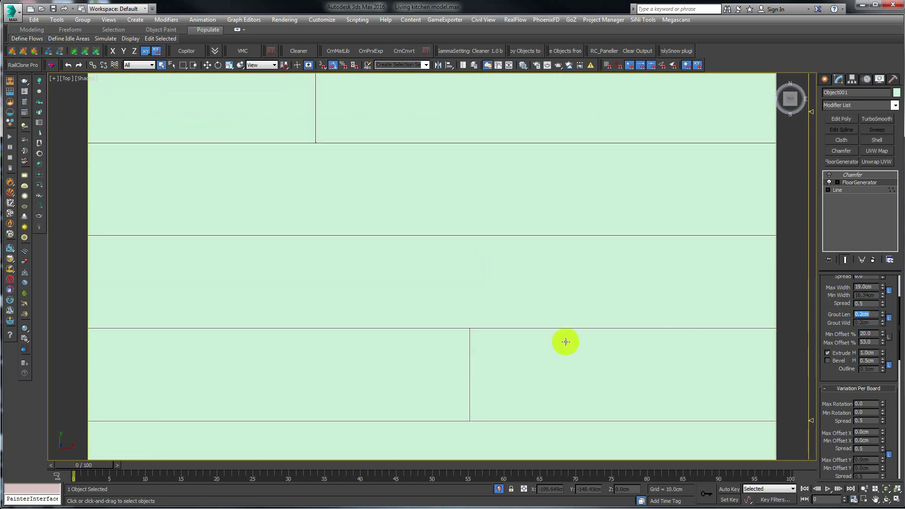
middle_drag(416, 264, 290, 290)
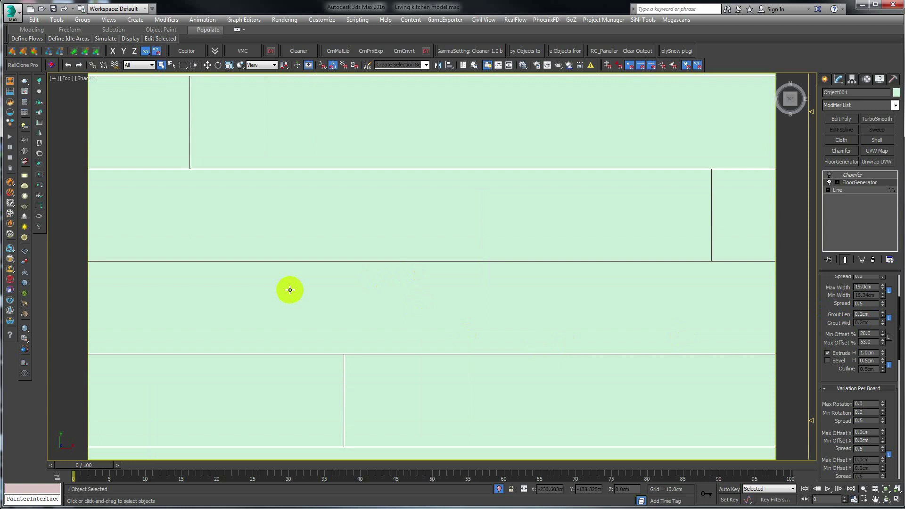
key(p)
scroll(330, 290, up, 2)
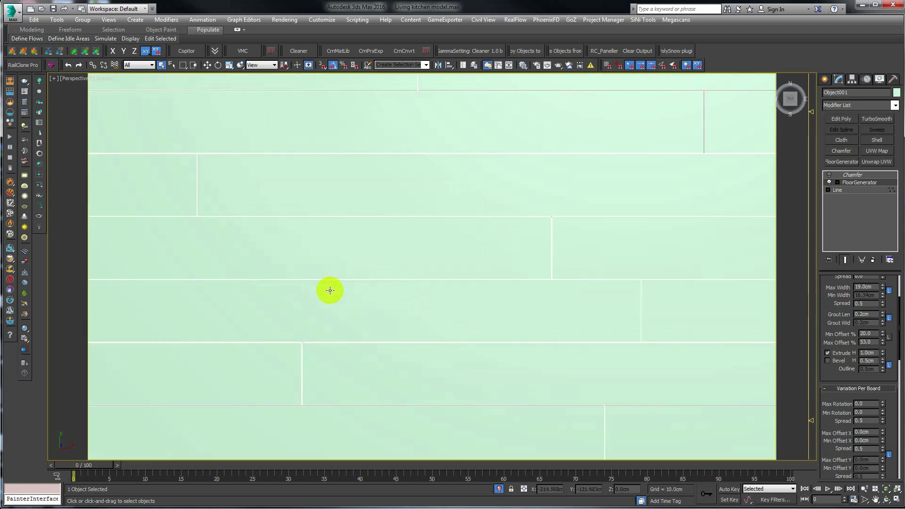
key(z)
mouse_move(424, 305)
alt+middle_down()
mouse_move(395, 250)
mouse_move(412, 335)
alt+middle_up()
scroll(412, 335, up, 3)
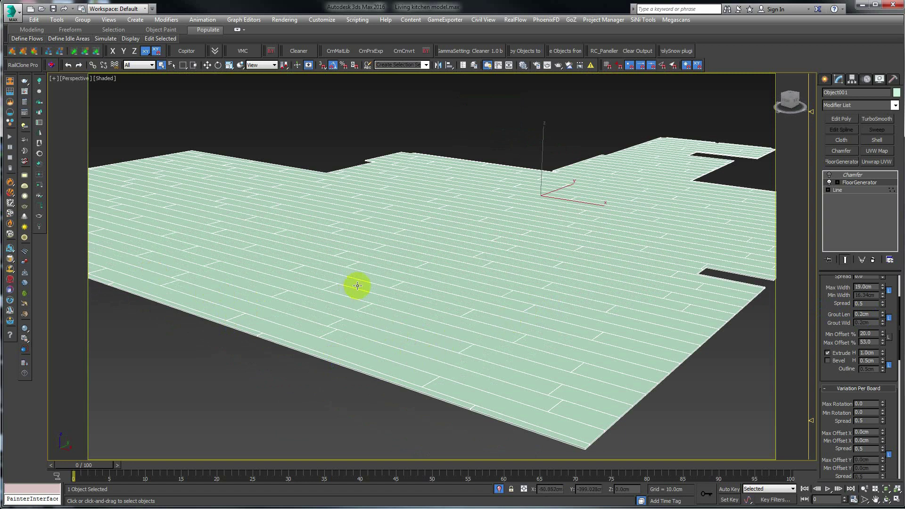
middle_drag(347, 299, 350, 291)
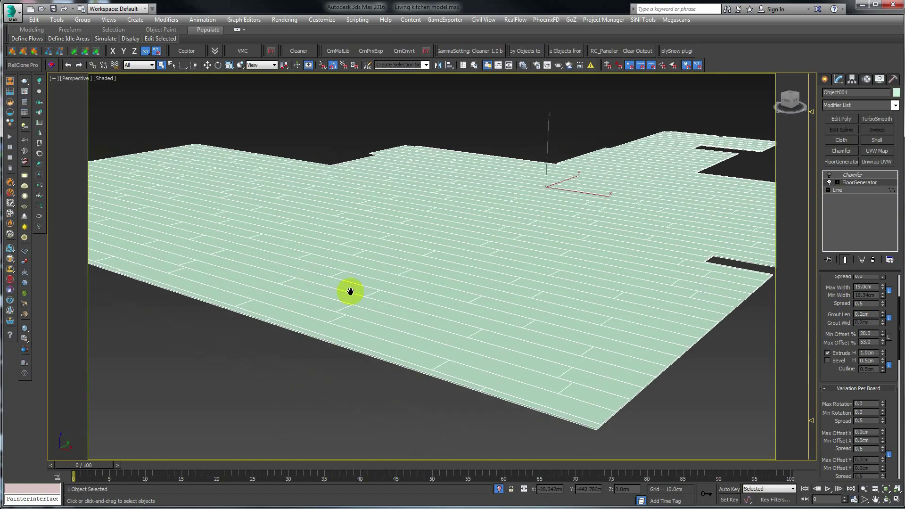
scroll(372, 304, down, 3)
scroll(370, 306, down, 2)
scroll(361, 307, down, 2)
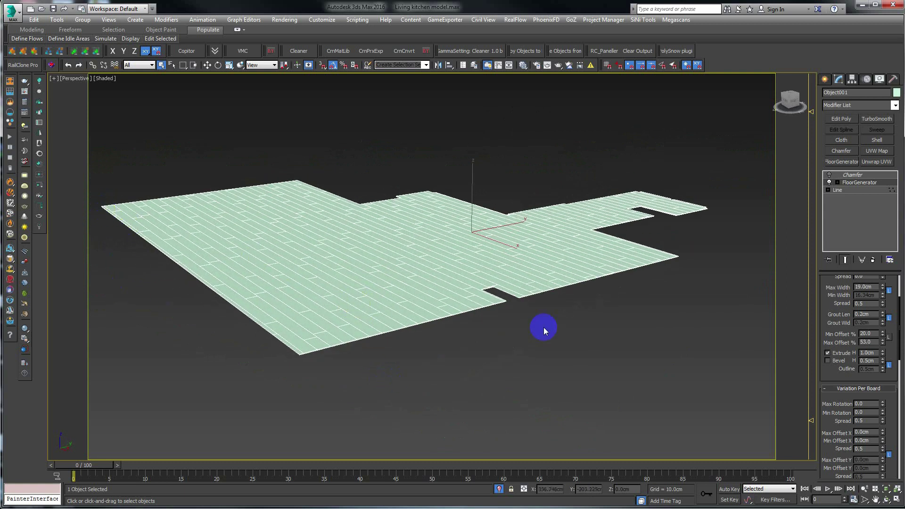
scroll(295, 309, up, 2)
scroll(363, 290, up, 4)
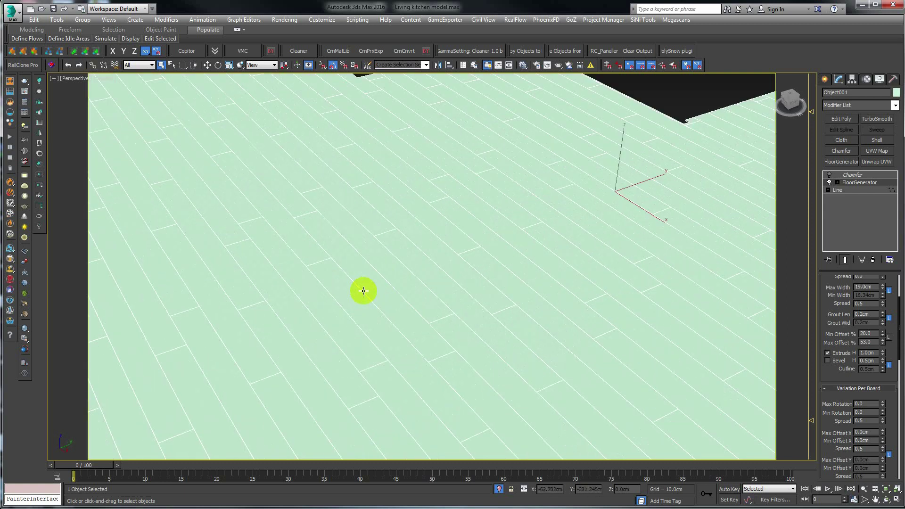
scroll(327, 303, up, 3)
scroll(372, 311, down, 1)
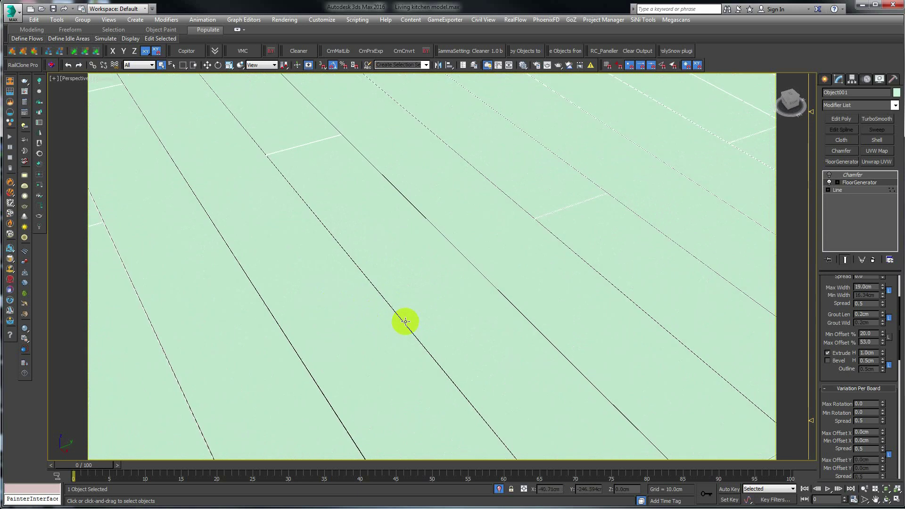
scroll(387, 315, down, 1)
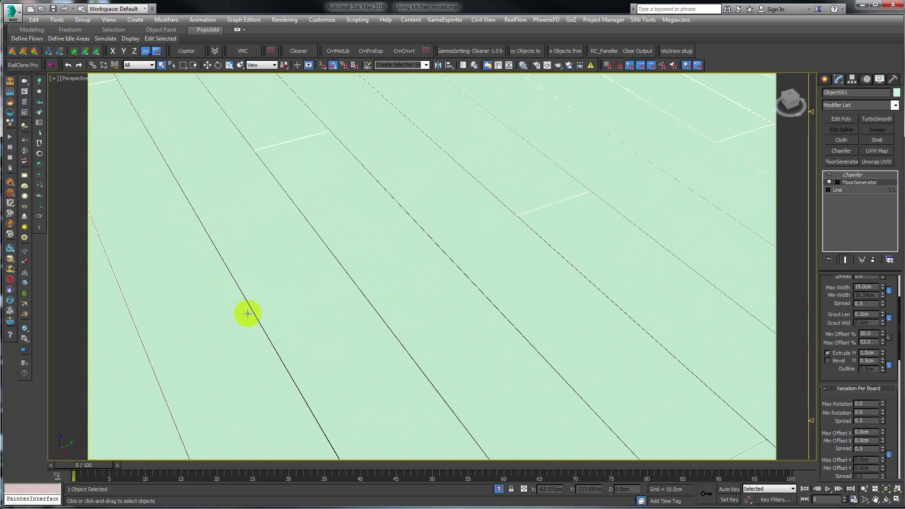
scroll(275, 282, down, 1)
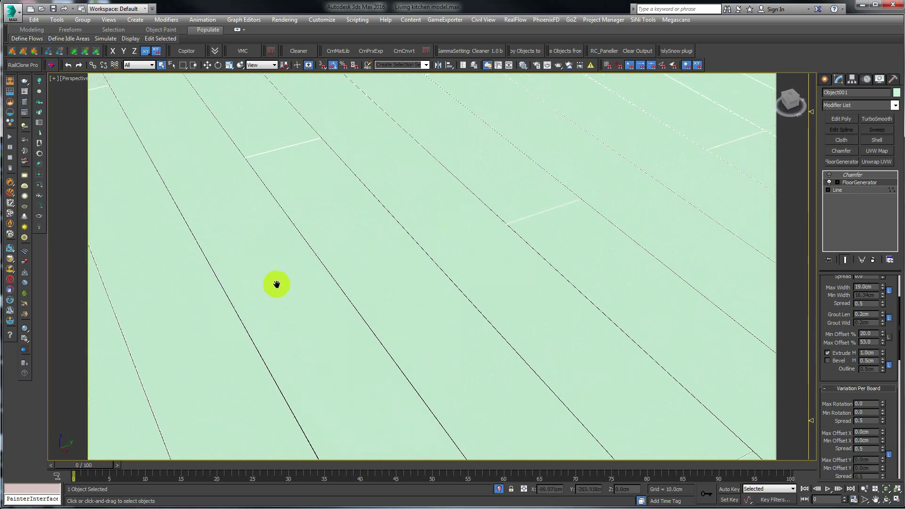
scroll(392, 284, up, 3)
Re-enable the Chamfer modifier for 0.1 cm, 2-segment plank bevels and zoom out over the floor
middle_drag(392, 283, 349, 310)
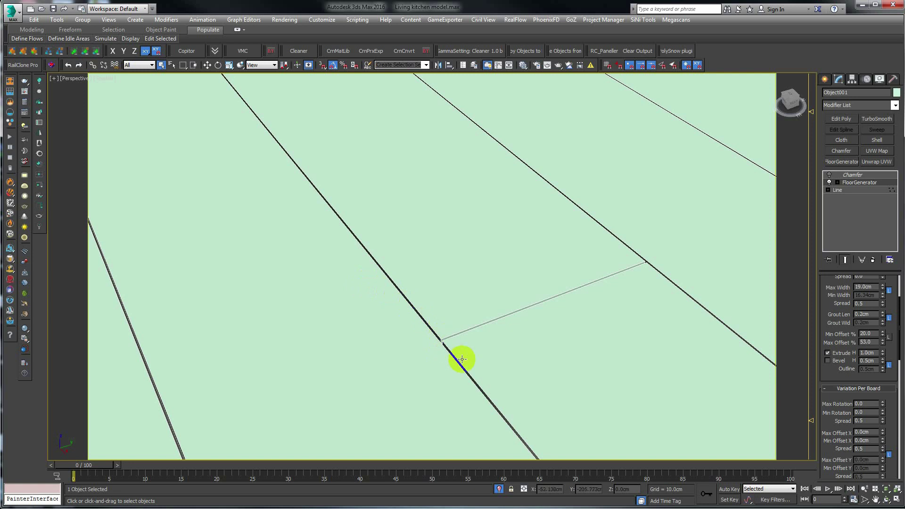
click(849, 176)
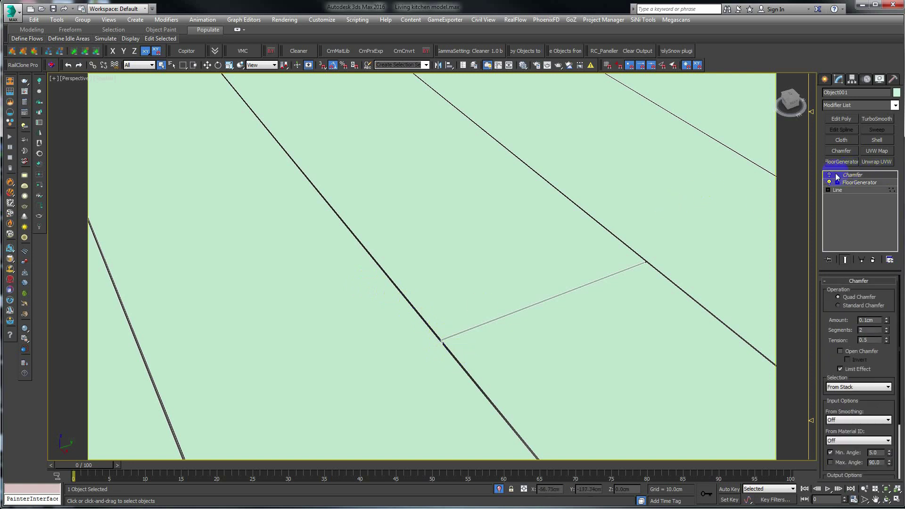
click(829, 175)
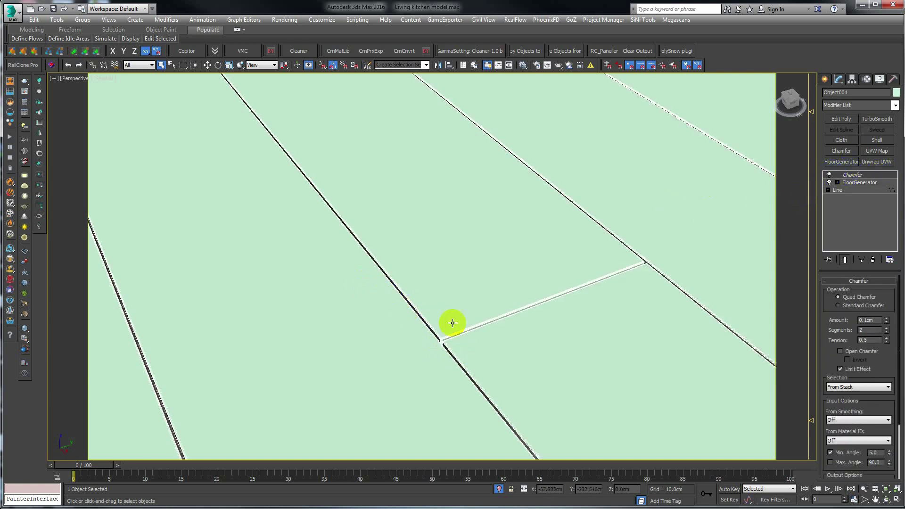
scroll(487, 323, up, 2)
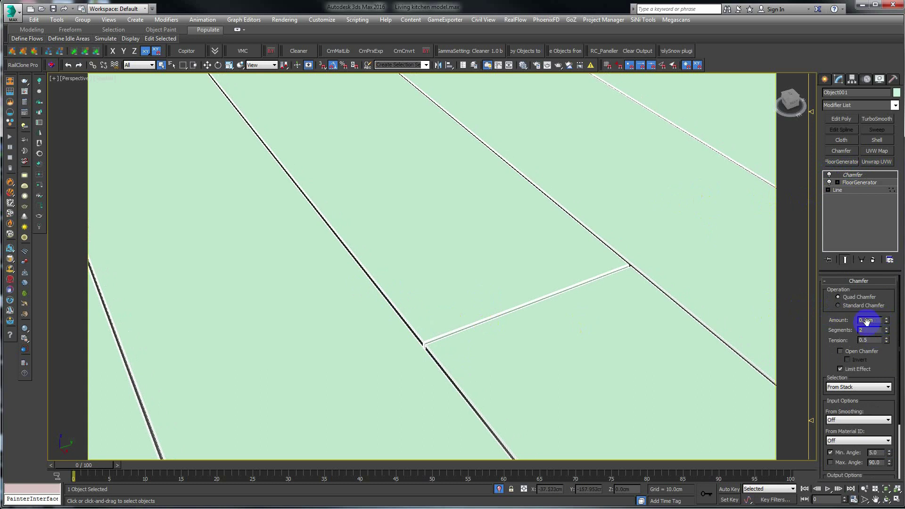
scroll(412, 320, down, 3)
scroll(413, 323, down, 2)
scroll(385, 321, up, 2)
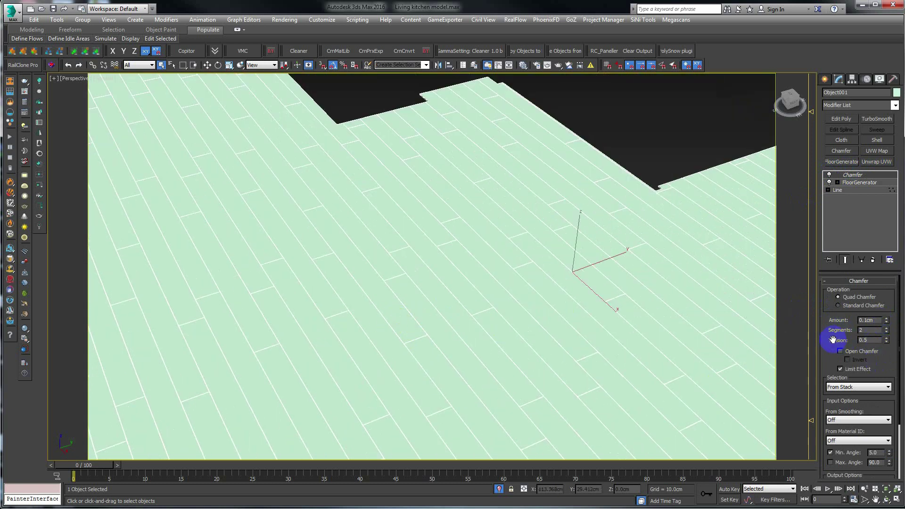
drag(833, 369, 832, 306)
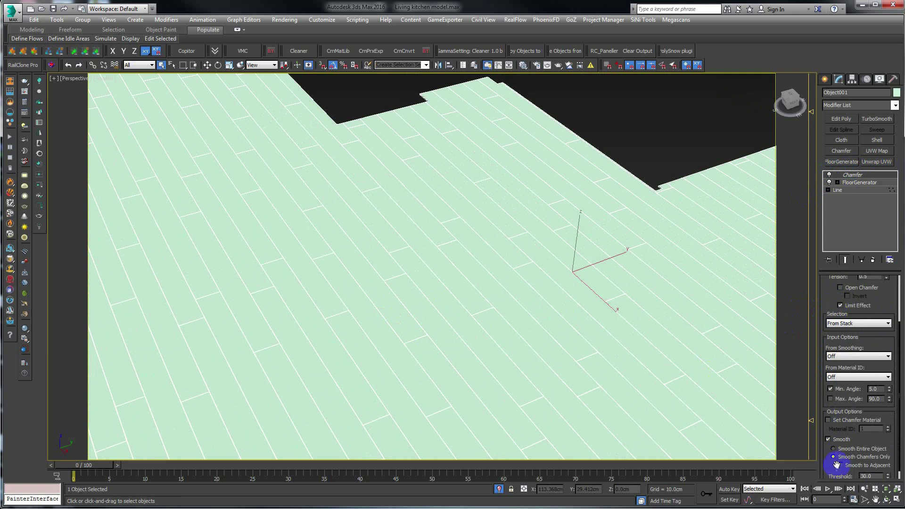
drag(831, 463, 833, 390)
scroll(434, 330, down, 5)
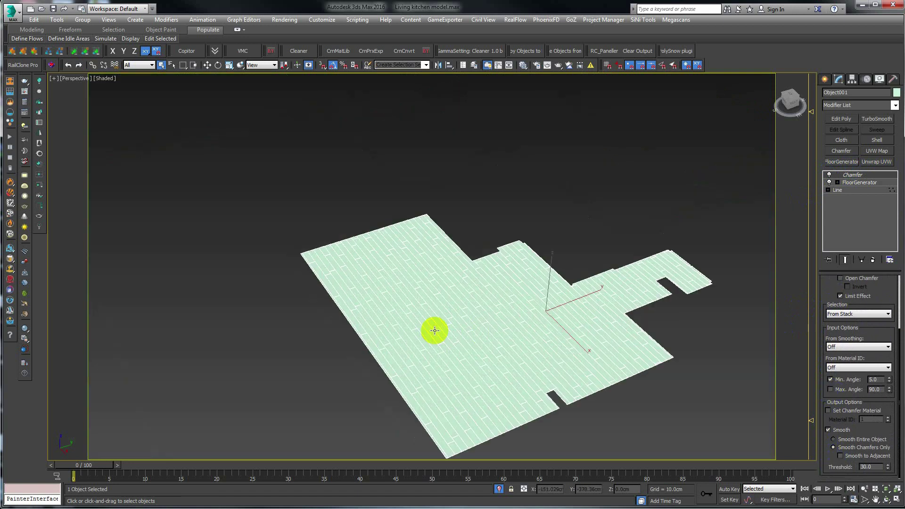
mouse_move(435, 326)
alt+middle_down()
mouse_move(393, 331)
mouse_move(405, 339)
alt+middle_up()
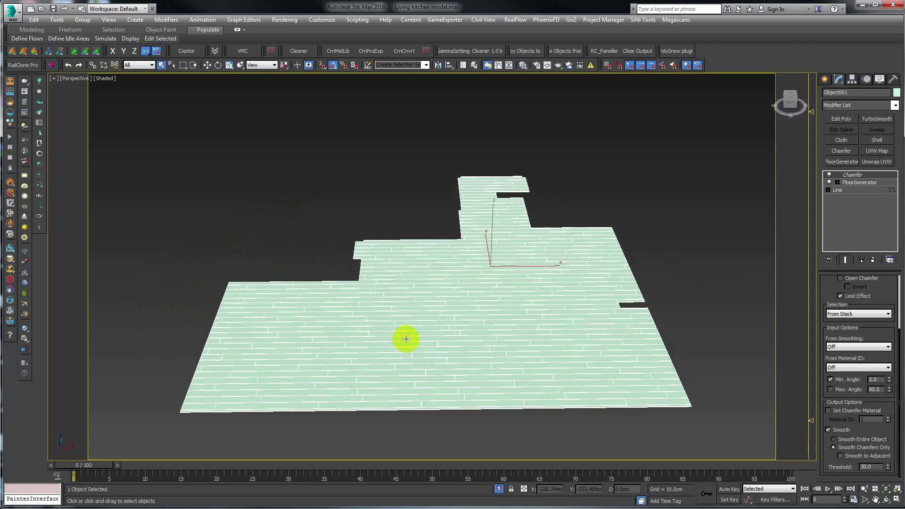